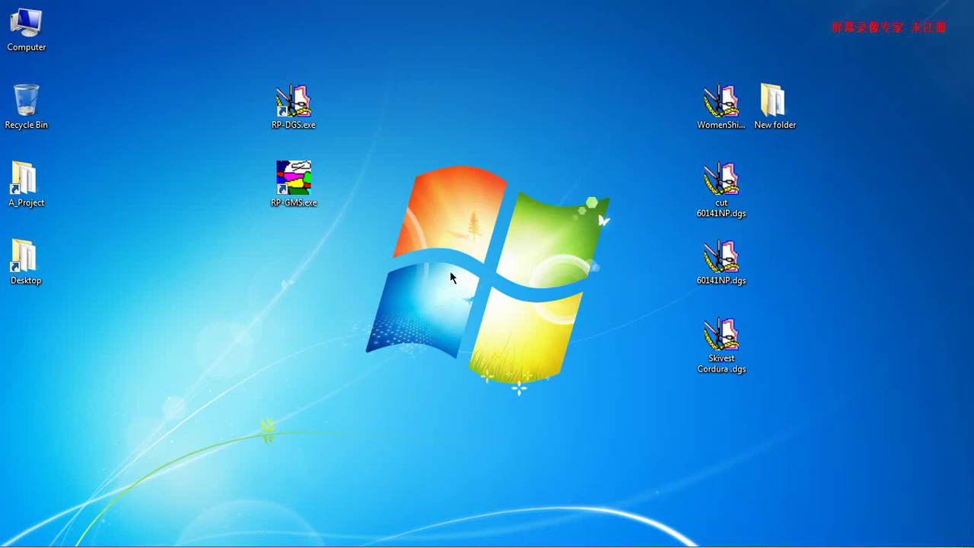
Step: Launch Richpeace GMS from the RP-GMS.exe desktop icon
double_click(302, 190)
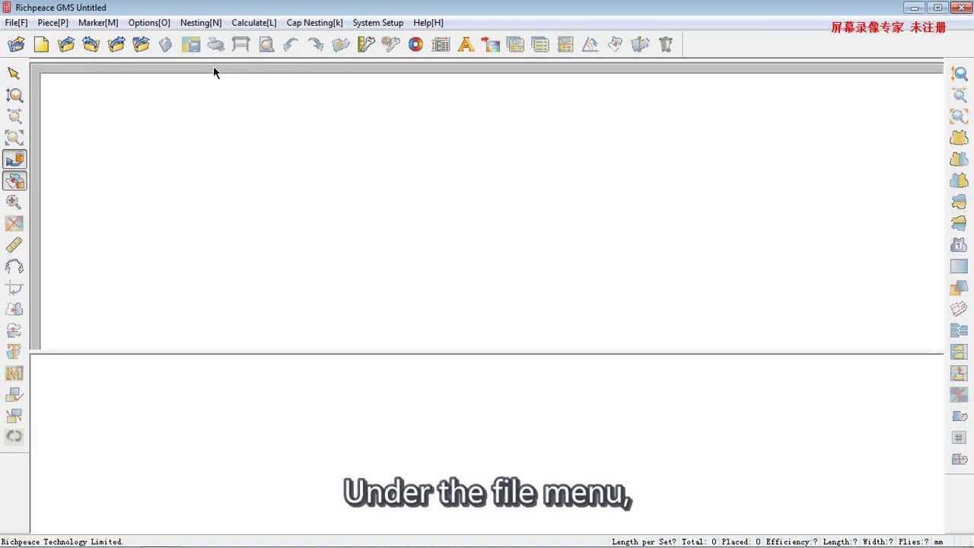
Step: Start a new marker from a pattern file, with Width 1500 mm and Length 15 m
left_click(15, 22)
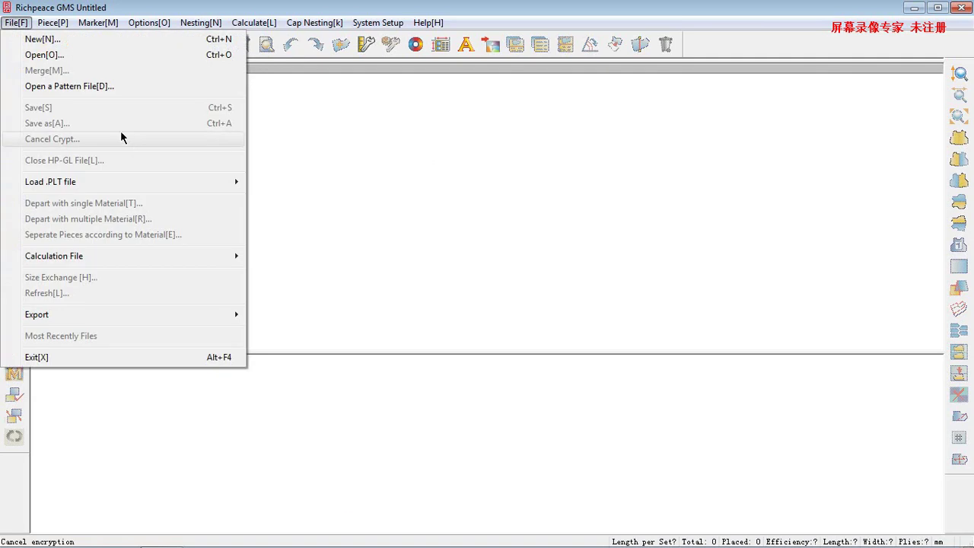
left_click(84, 85)
left_click_drag(371, 114, 362, 110)
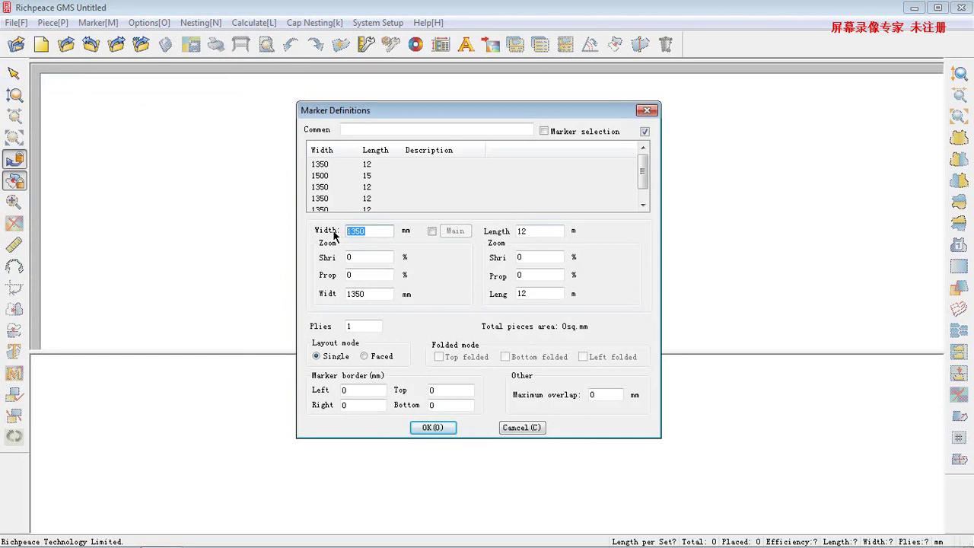
key("BackSpace")
double_click(533, 234)
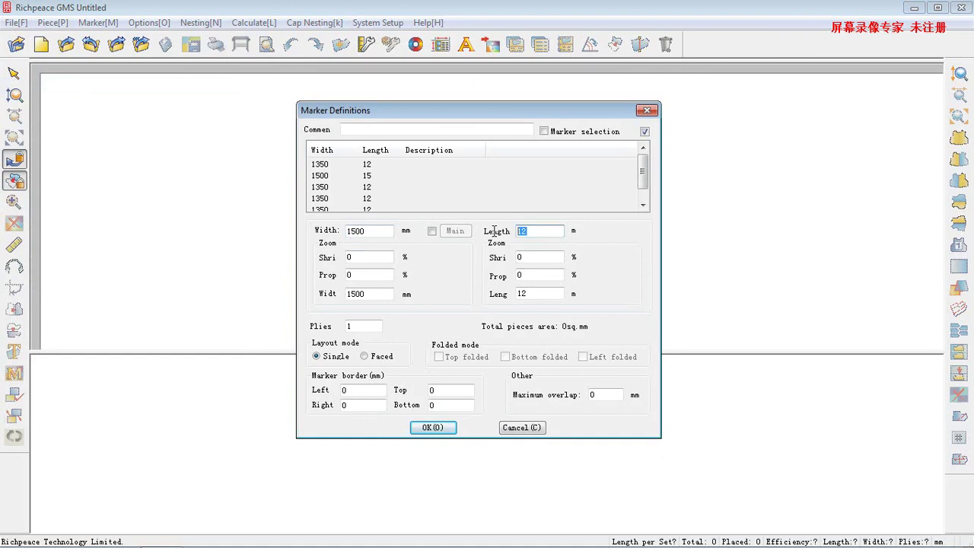
type("15")
left_click(440, 429)
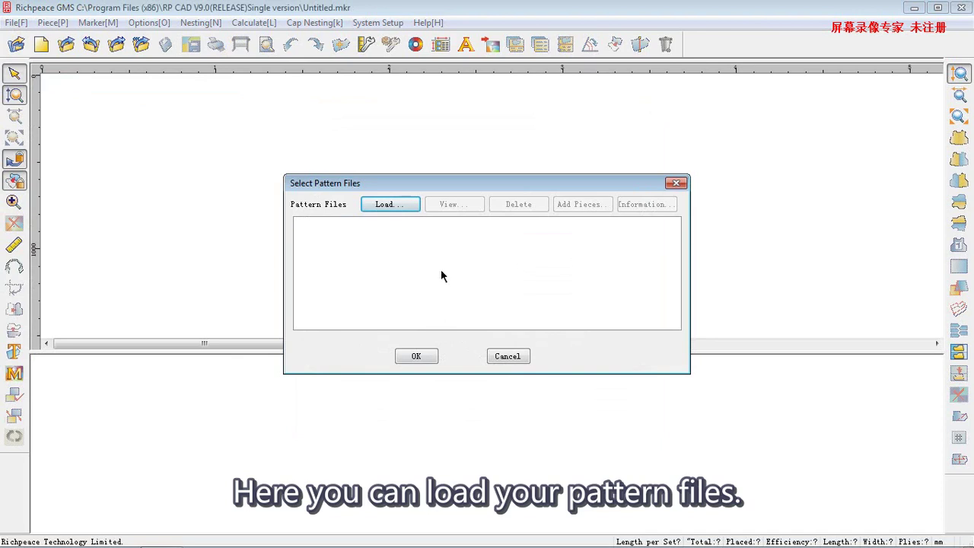
Step: Load Skivest Cordura.dgs from the Desktop and accept sizes M–2XL at 1 set
left_click(388, 207)
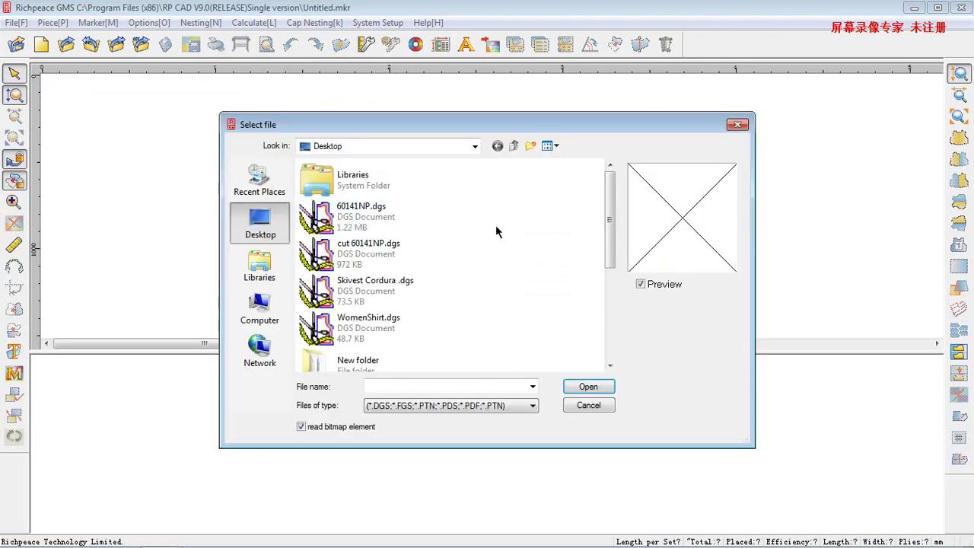
left_click_drag(609, 222, 612, 233)
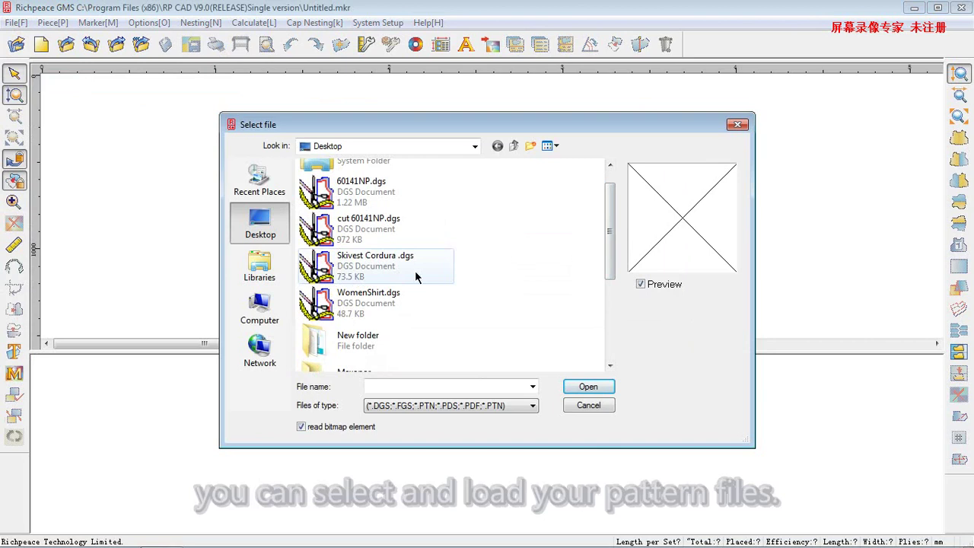
left_click(347, 261)
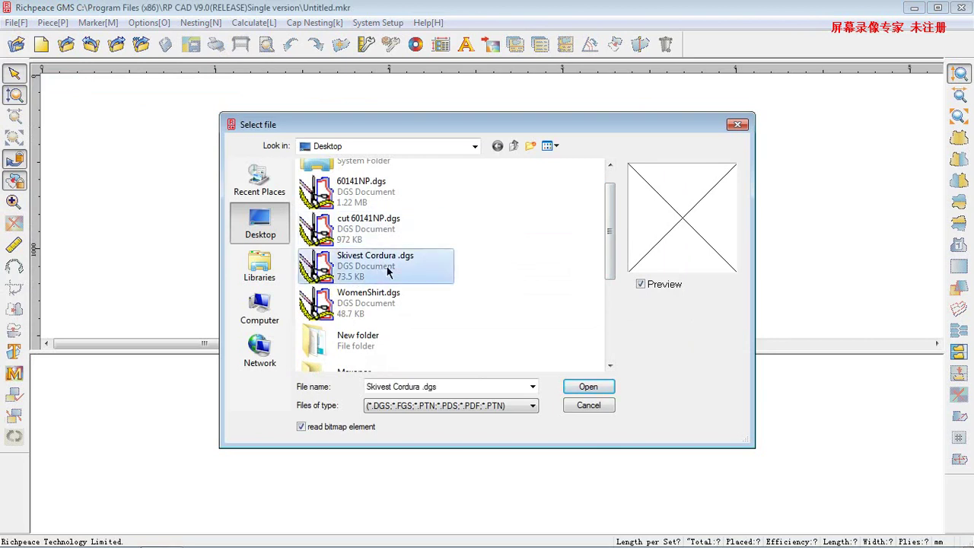
left_click(588, 386)
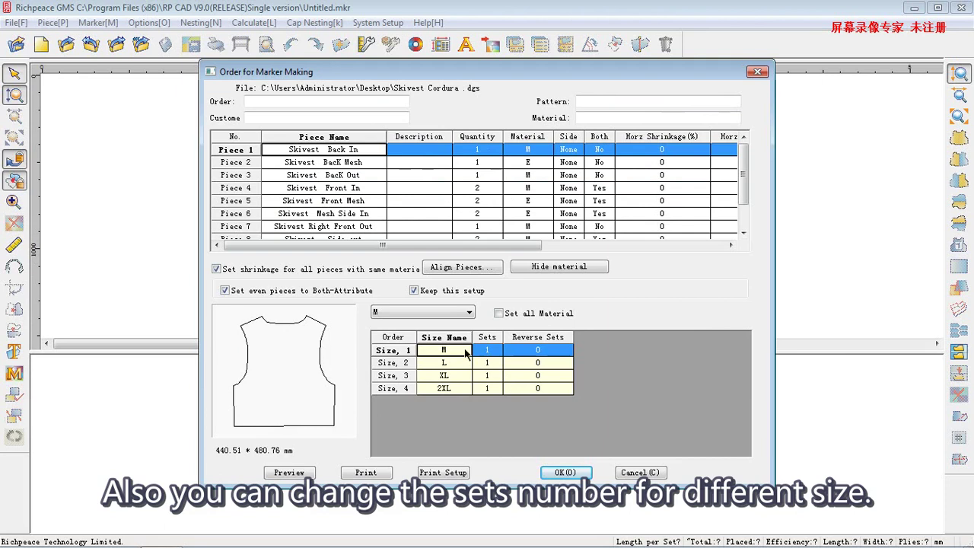
left_click(567, 471)
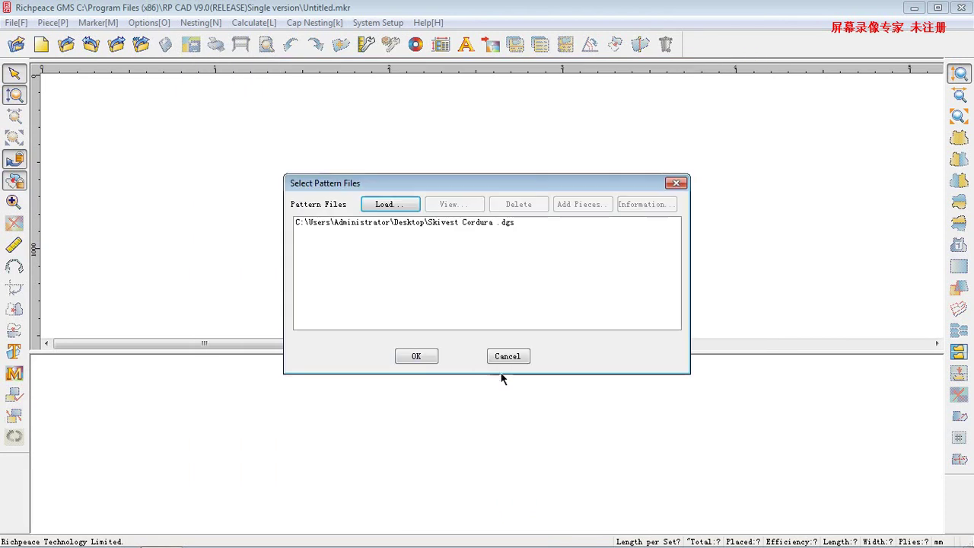
Step: Load the Skivest pieces and auto-nest all 40, reaching 82.58% efficiency at 3.29 m
left_click(420, 357)
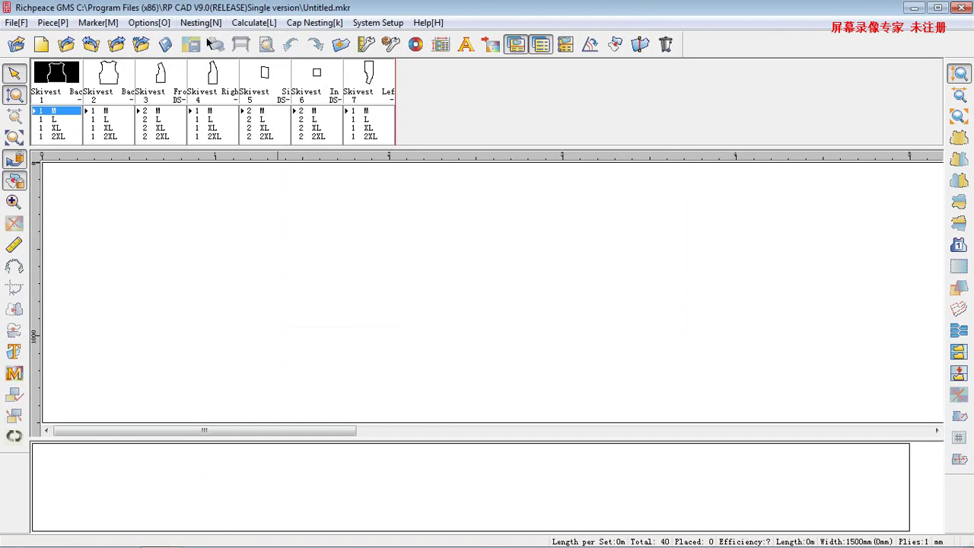
left_click(203, 26)
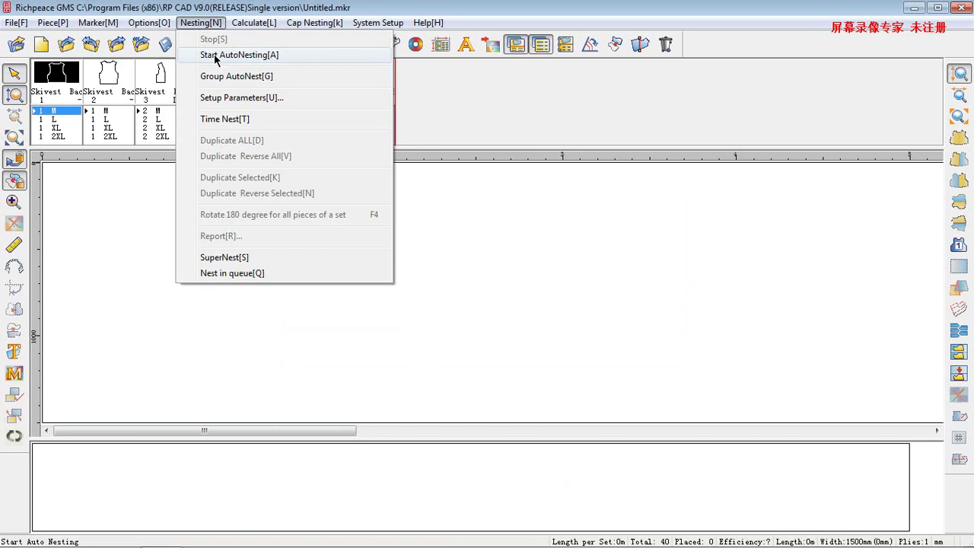
left_click(215, 57)
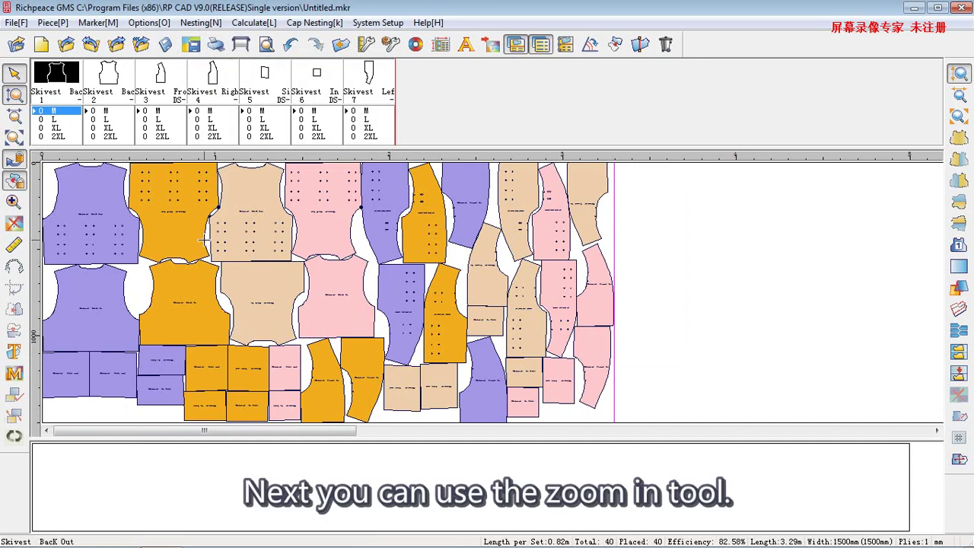
left_click(13, 202)
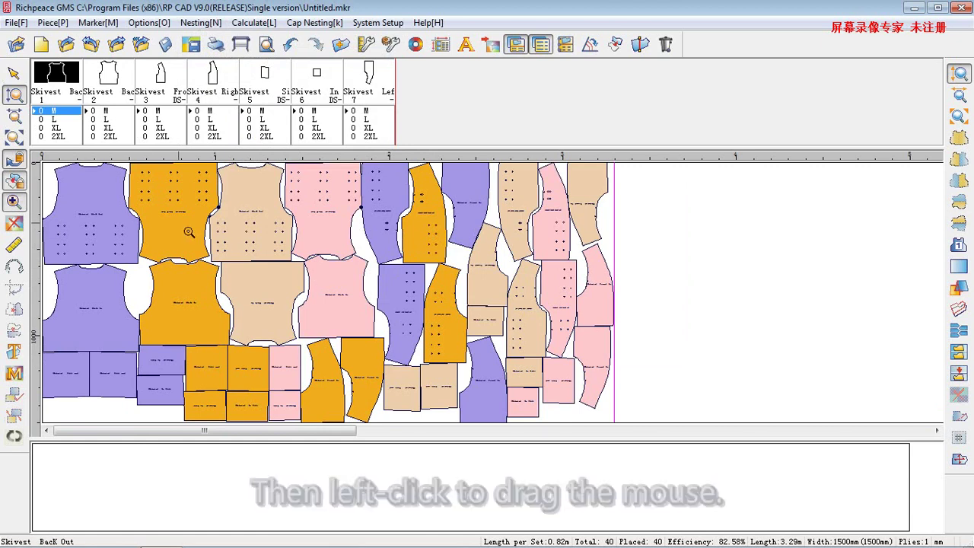
left_click_drag(175, 215, 415, 354)
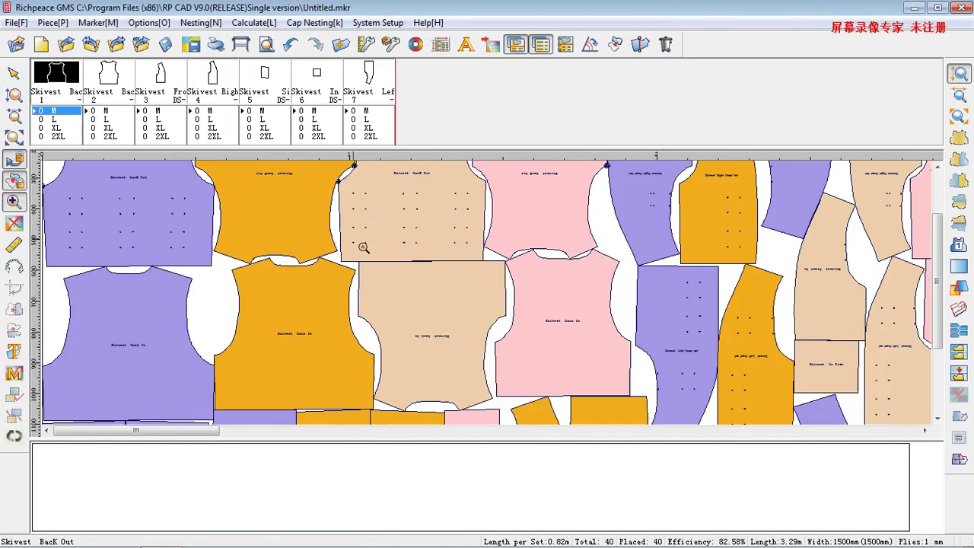
left_click_drag(329, 189, 491, 272)
left_click_drag(323, 211, 434, 282)
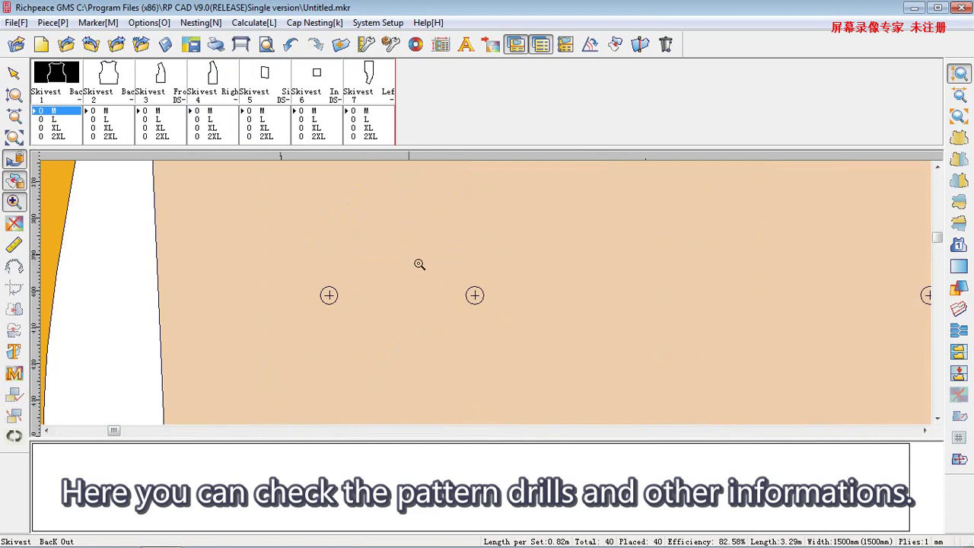
key("F5")
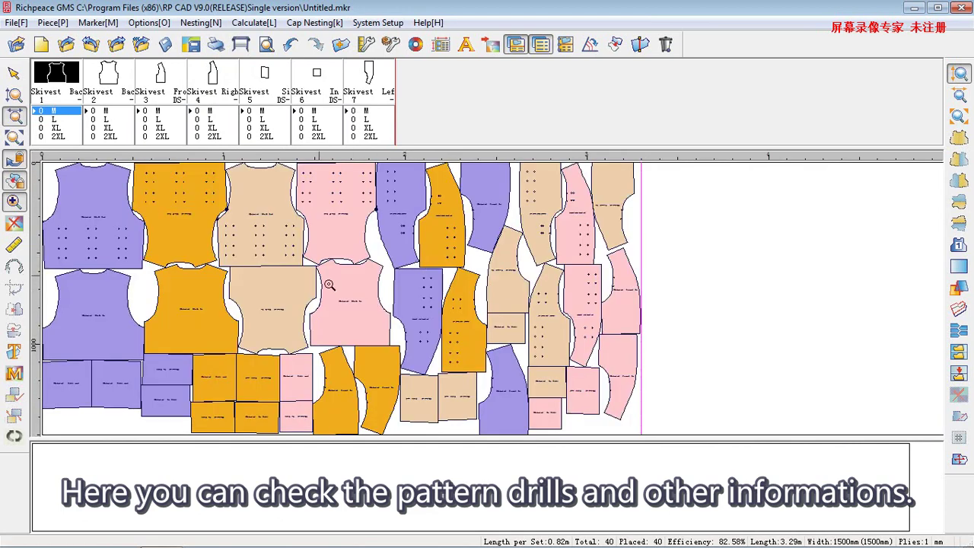
left_click_drag(462, 359, 462, 359)
left_click_drag(301, 228, 391, 264)
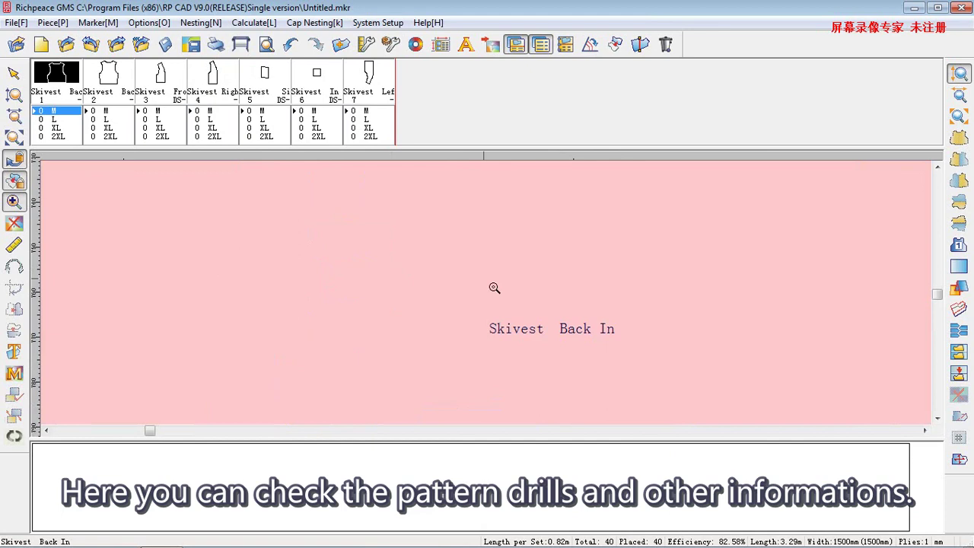
key("F5")
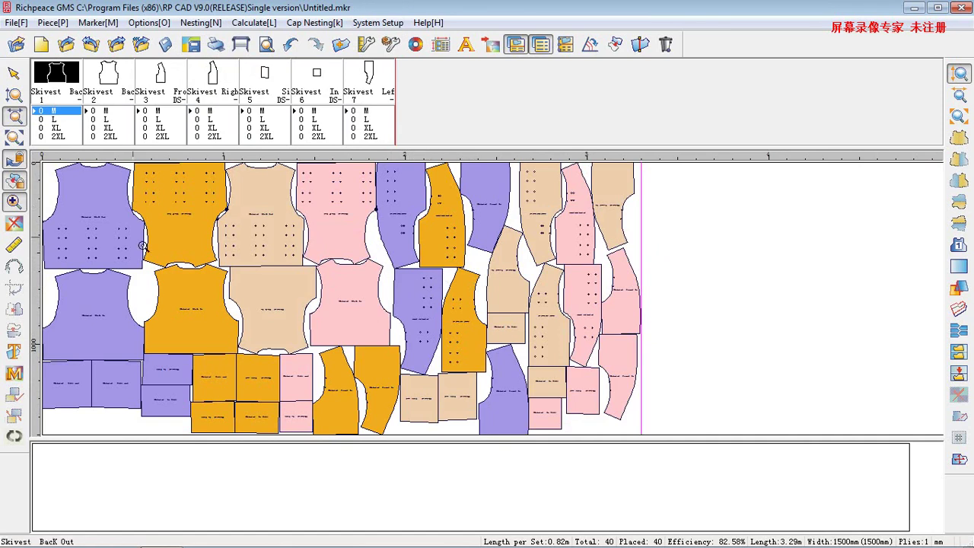
key("Escape")
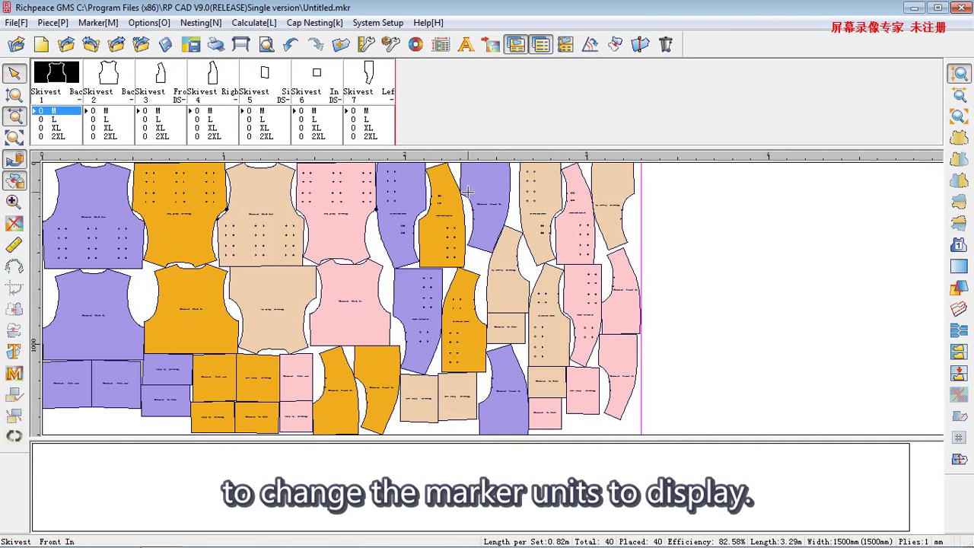
Step: Set Work Units marker length to metres and width to centimetres (150 cm)
left_click(366, 47)
left_click_drag(418, 168, 399, 166)
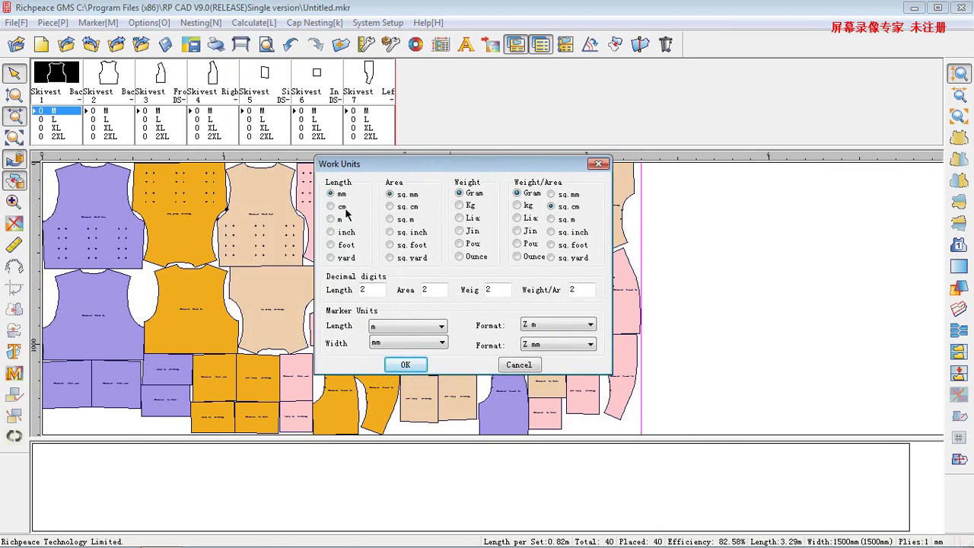
left_click(408, 327)
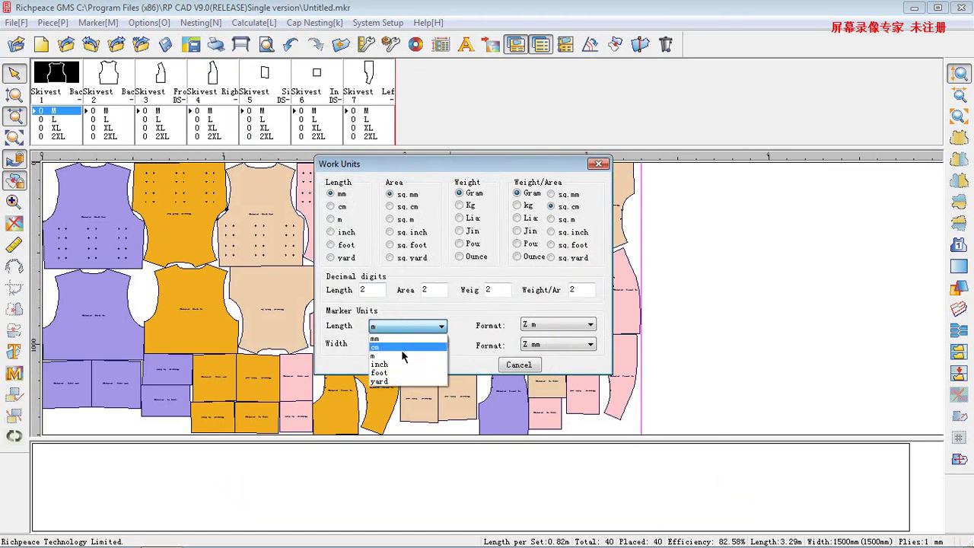
left_click(399, 347)
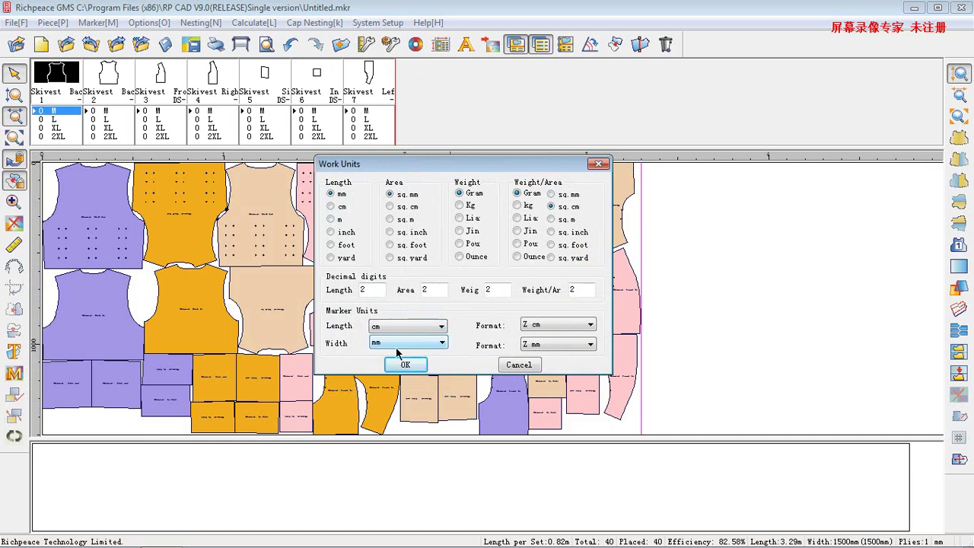
left_click(424, 331)
left_click(397, 352)
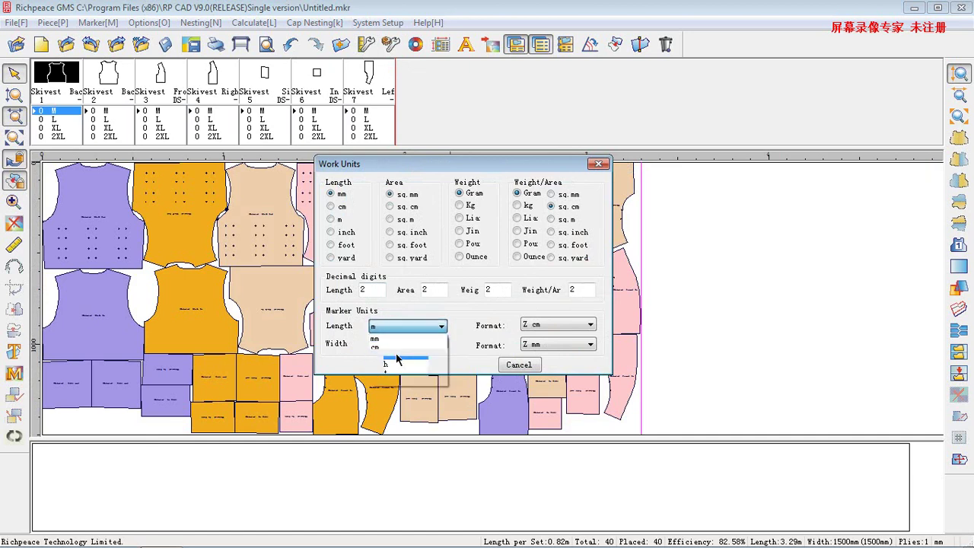
left_click(402, 343)
left_click(398, 363)
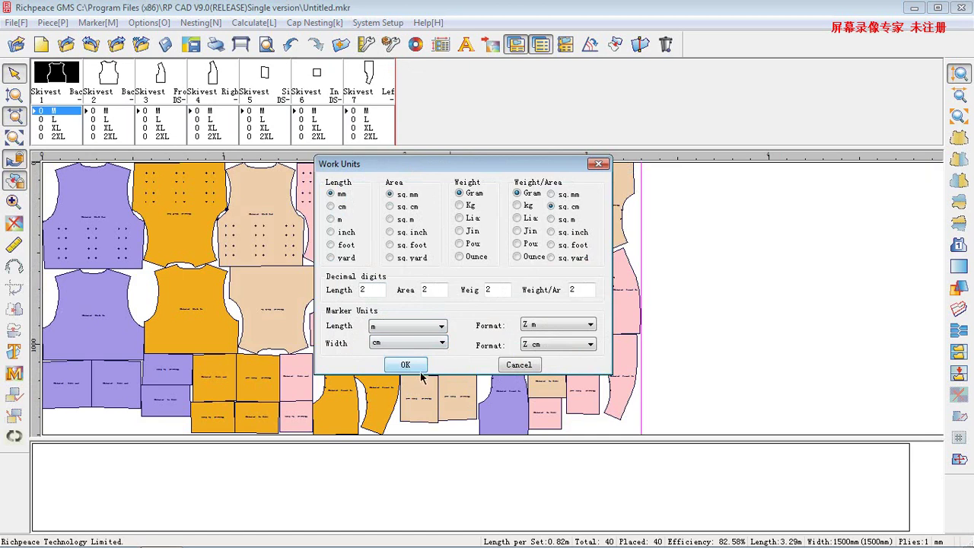
left_click(416, 366)
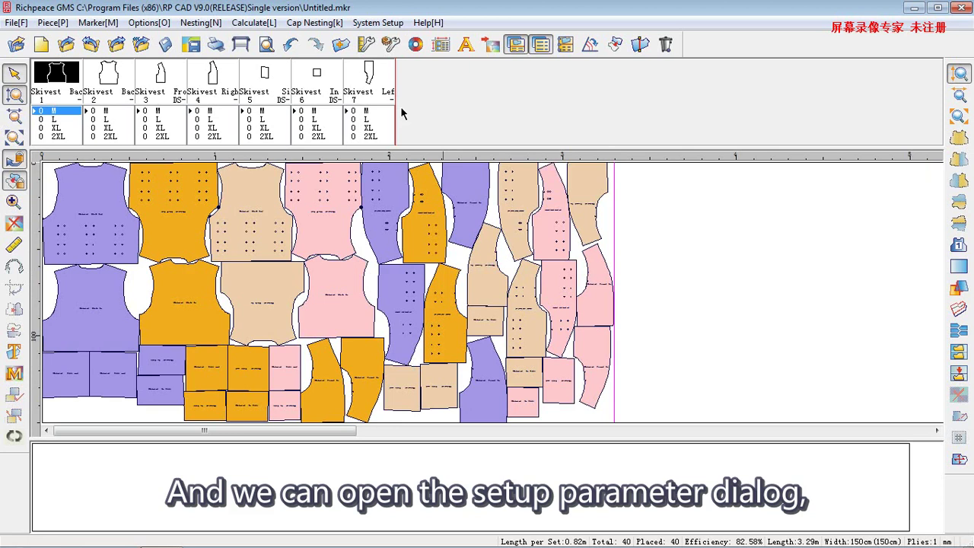
left_click(440, 45)
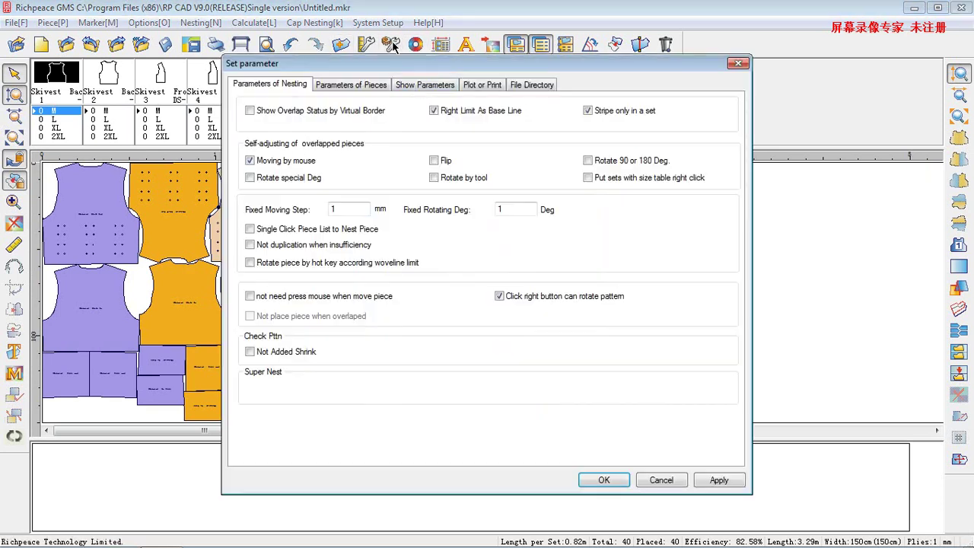
left_click_drag(423, 69, 385, 66)
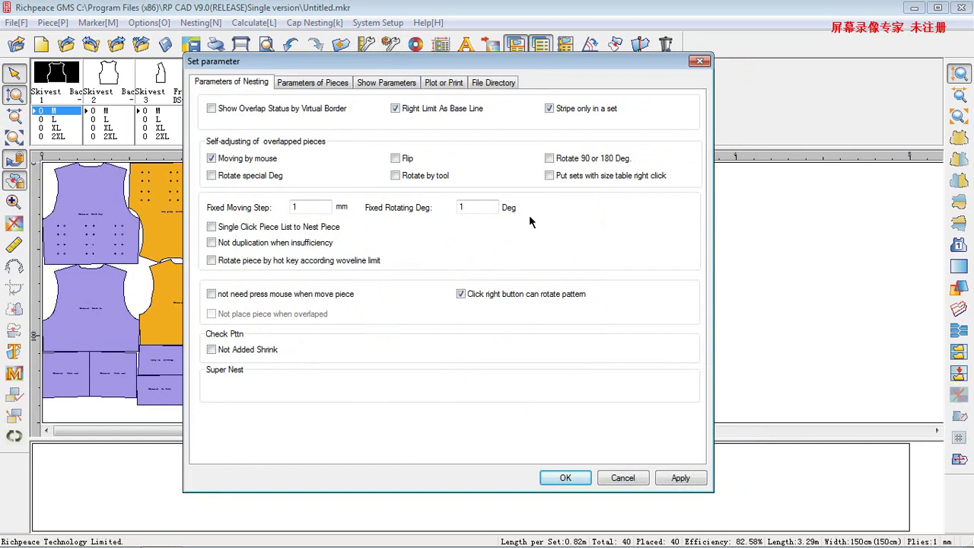
left_click(448, 84)
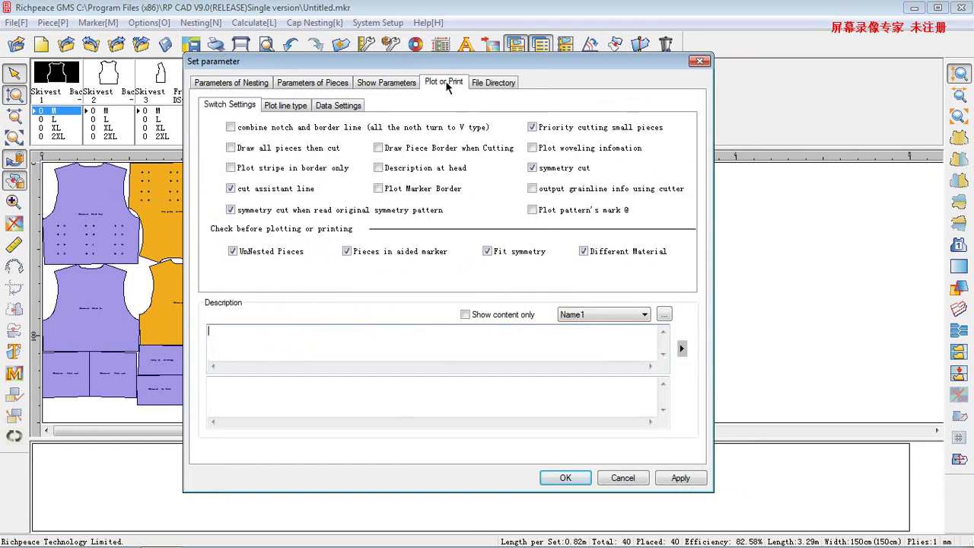
left_click(679, 478)
left_click(563, 477)
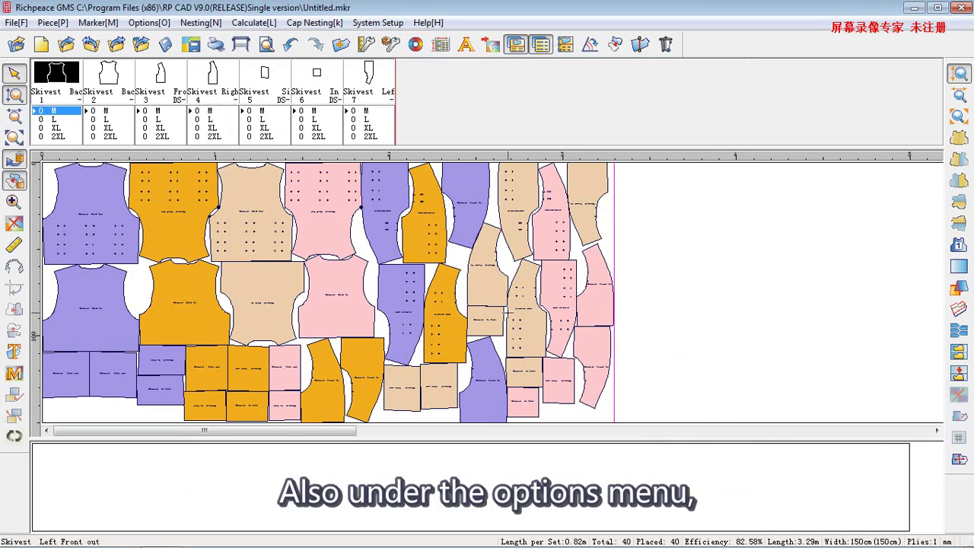
left_click(145, 23)
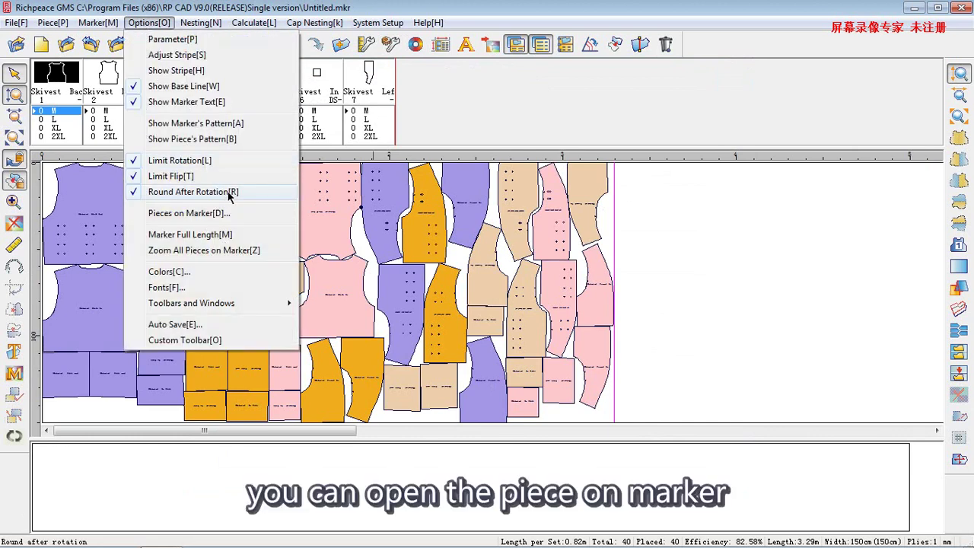
left_click(194, 219)
left_click_drag(463, 137, 459, 129)
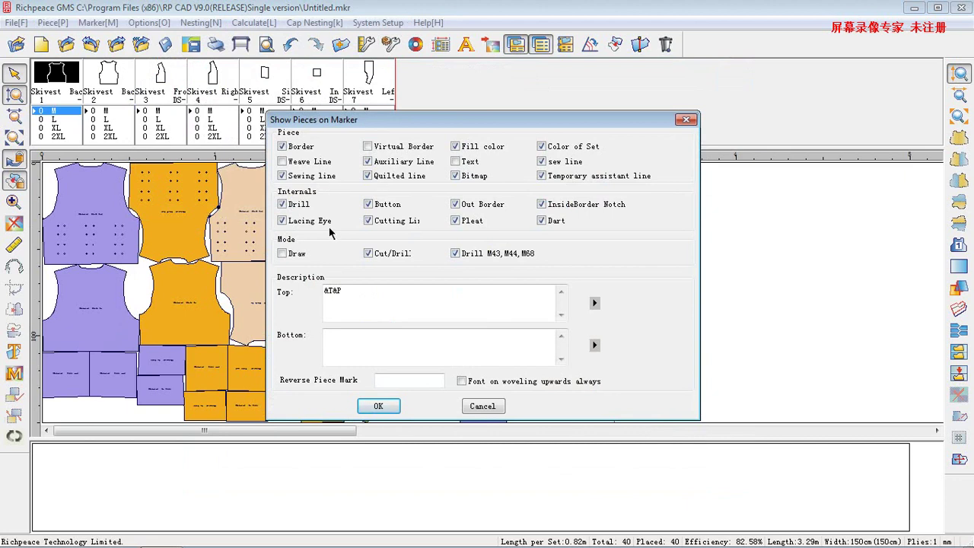
left_click(379, 406)
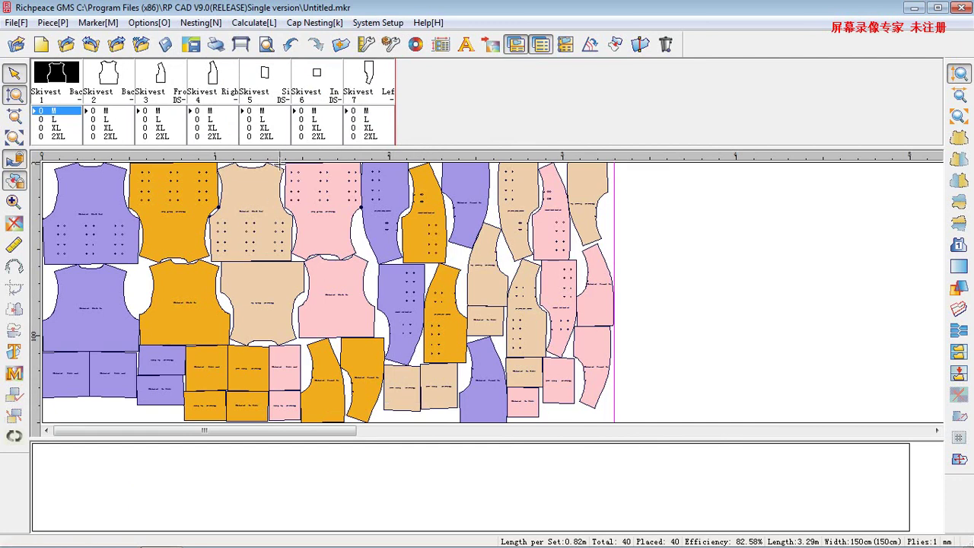
Step: Plot the marker at Actual Size (100%), creating the missing working directory
left_click(242, 46)
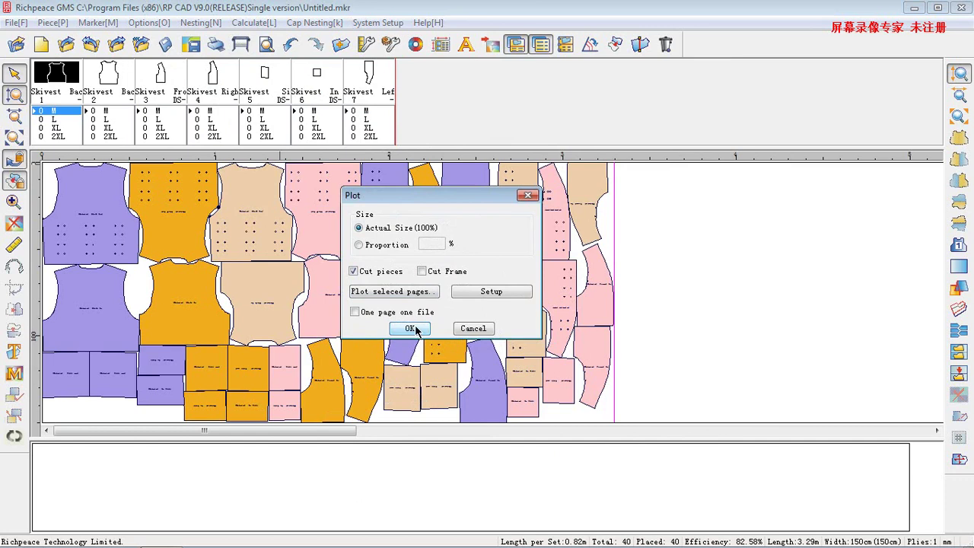
left_click(415, 331)
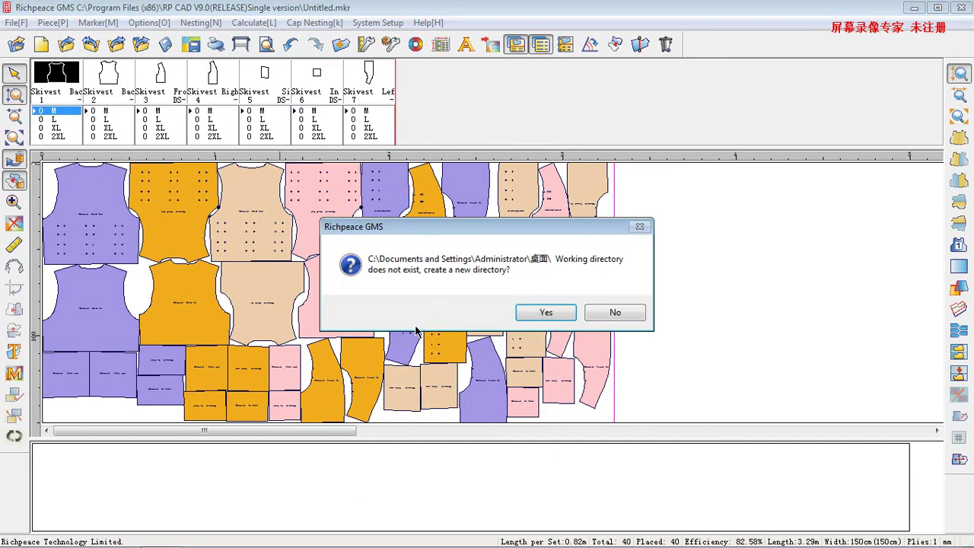
left_click(546, 313)
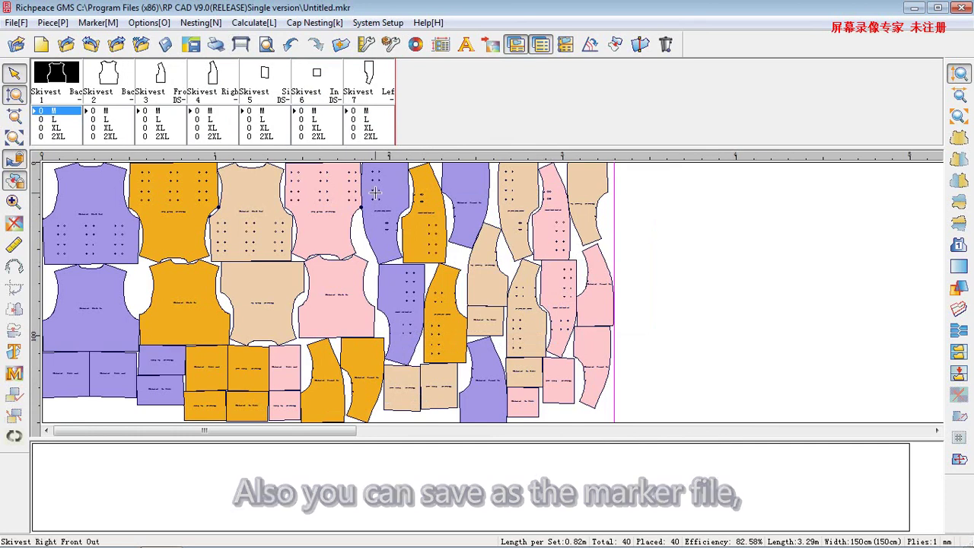
Step: Save the marker to the Desktop under the name Test.mkr
left_click(16, 22)
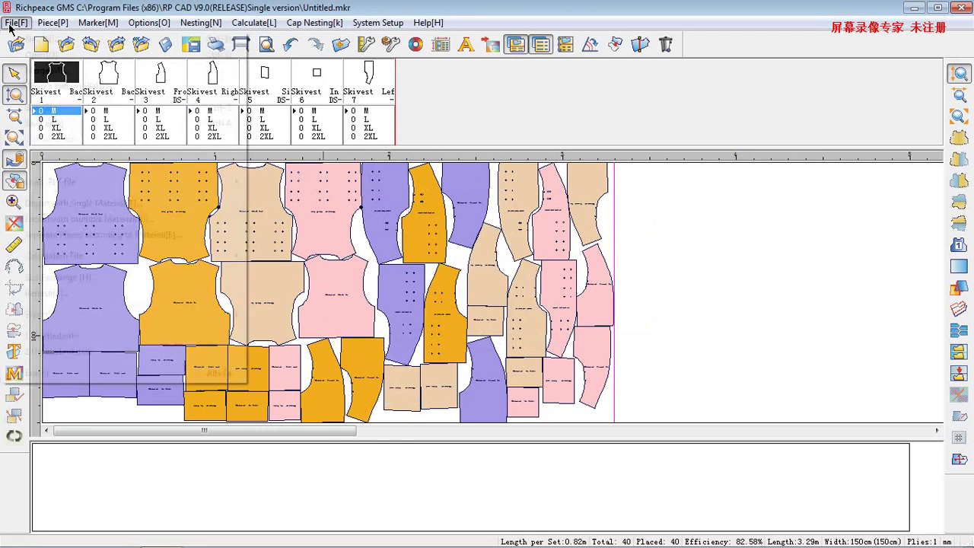
left_click(47, 123)
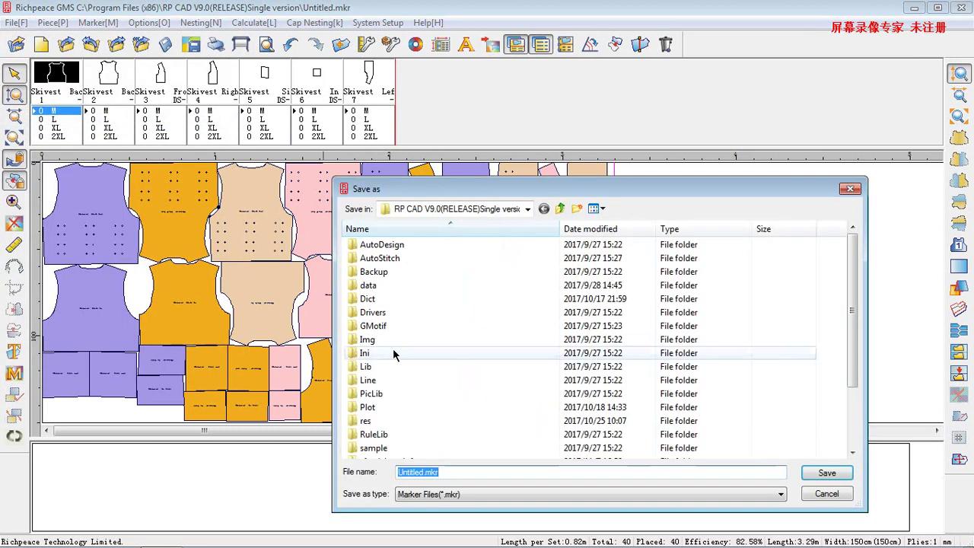
left_click(527, 209)
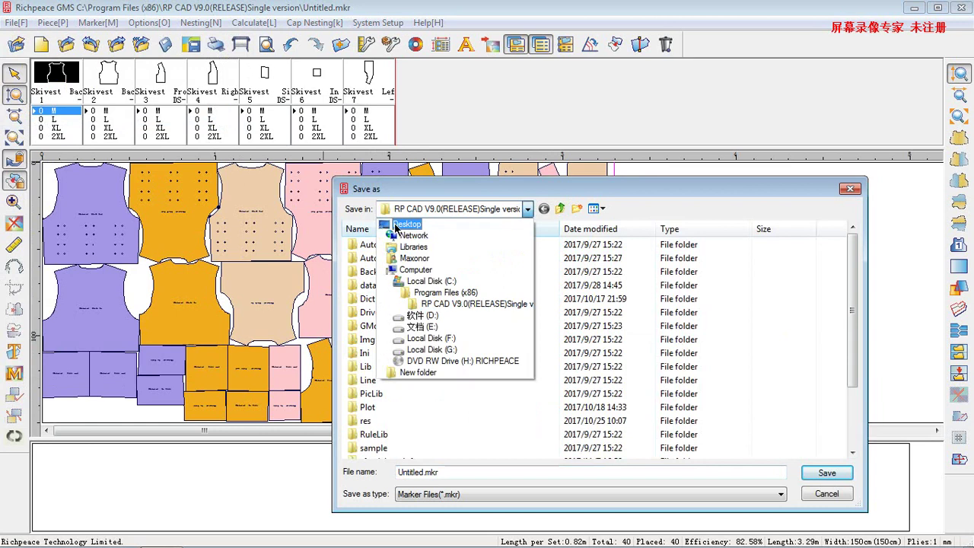
left_click(426, 222)
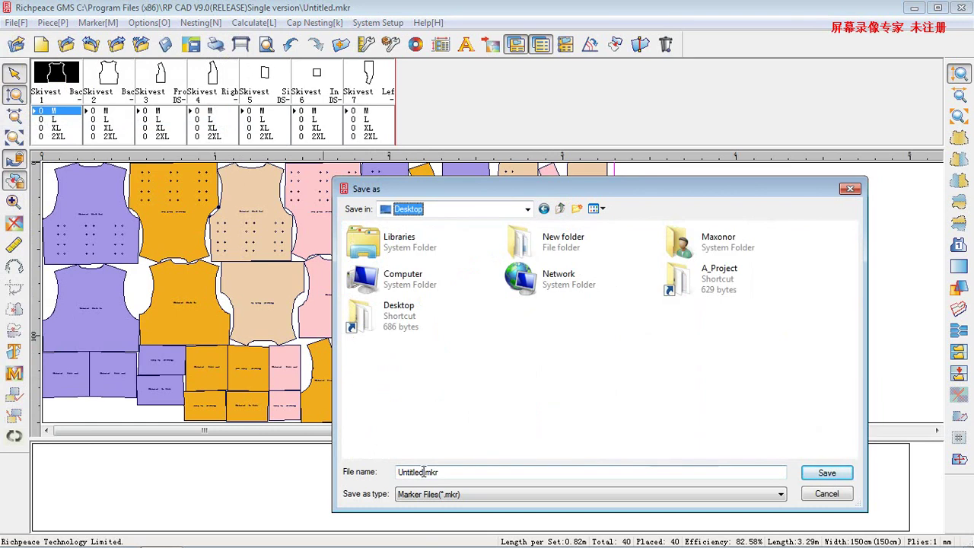
left_click_drag(424, 473, 374, 473)
key("BackSpace")
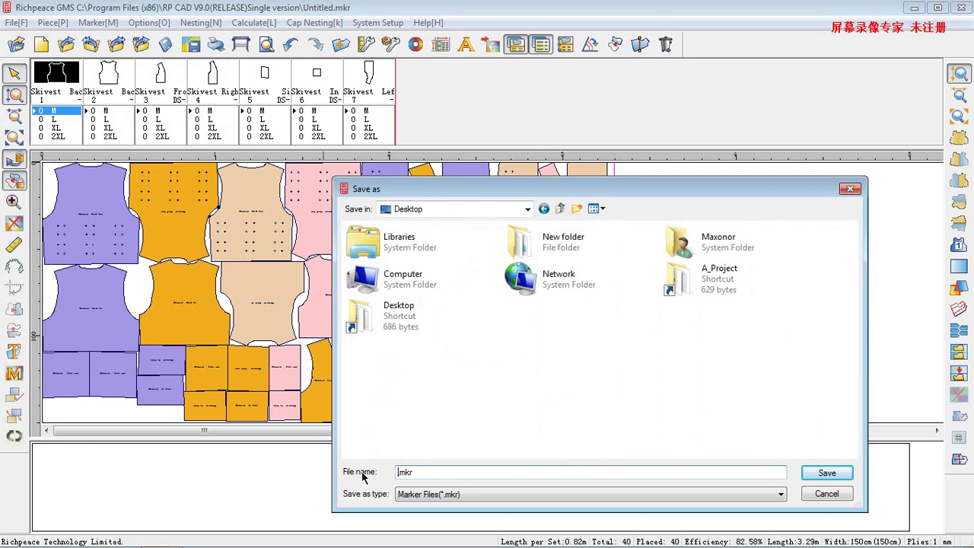
type("Test")
left_click(825, 472)
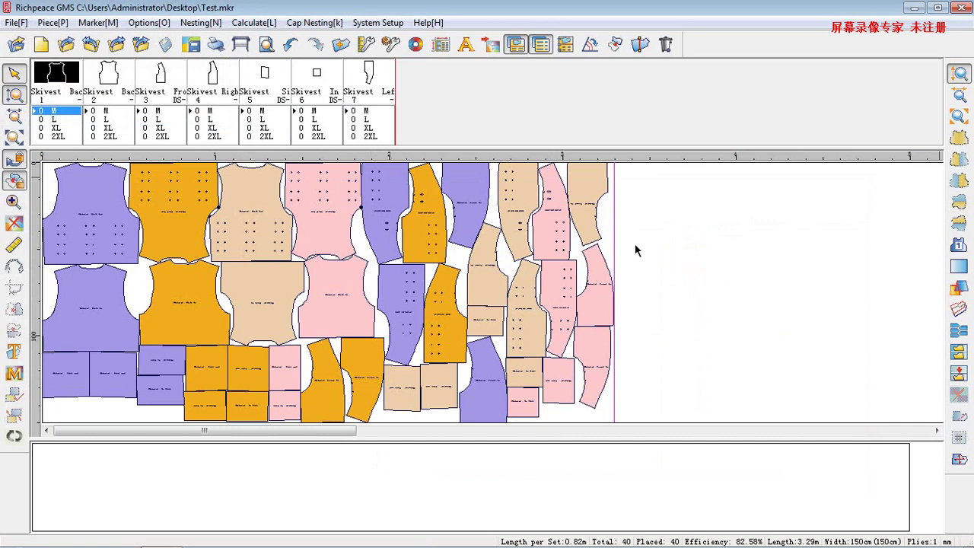
Step: Close the program and reopen Test.mkr from its desktop icon
key("alt+F4")
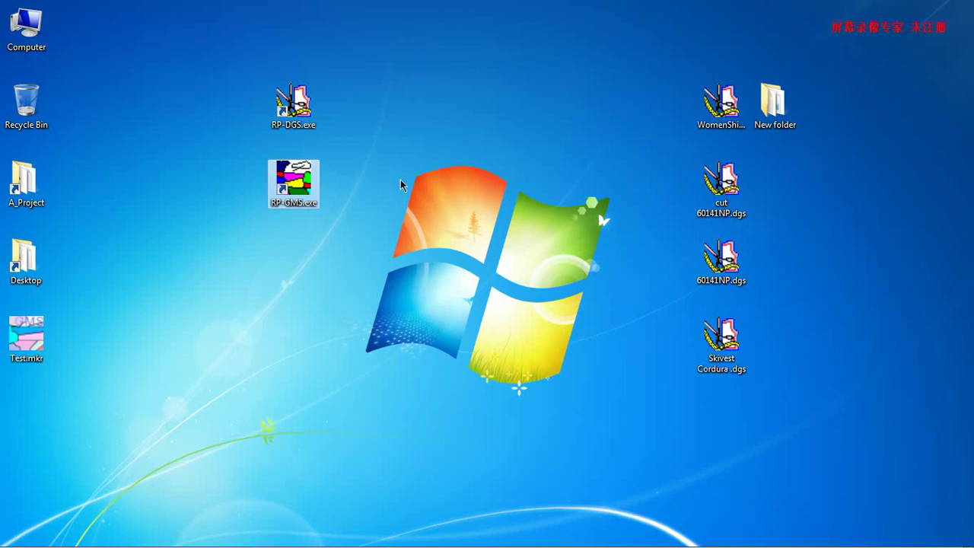
left_click_drag(31, 350, 236, 291)
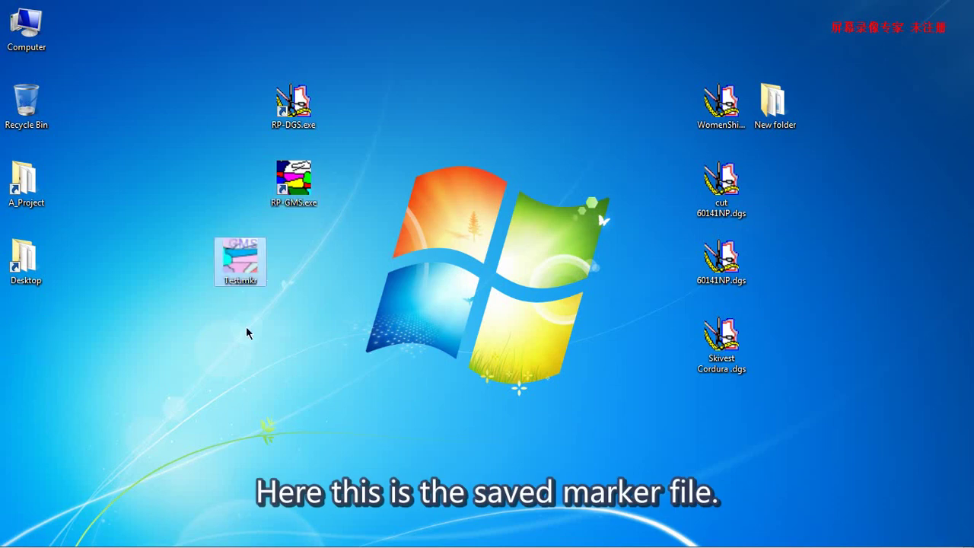
double_click(243, 264)
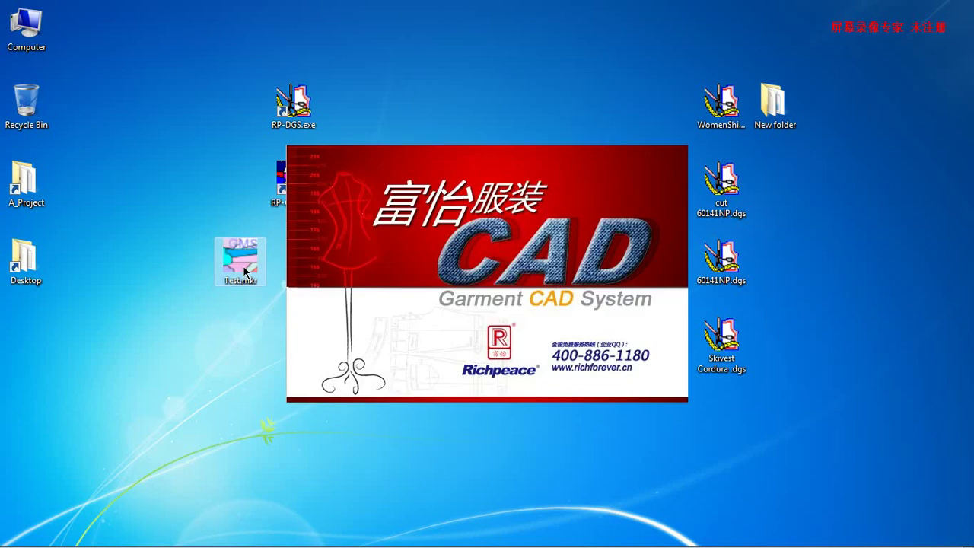